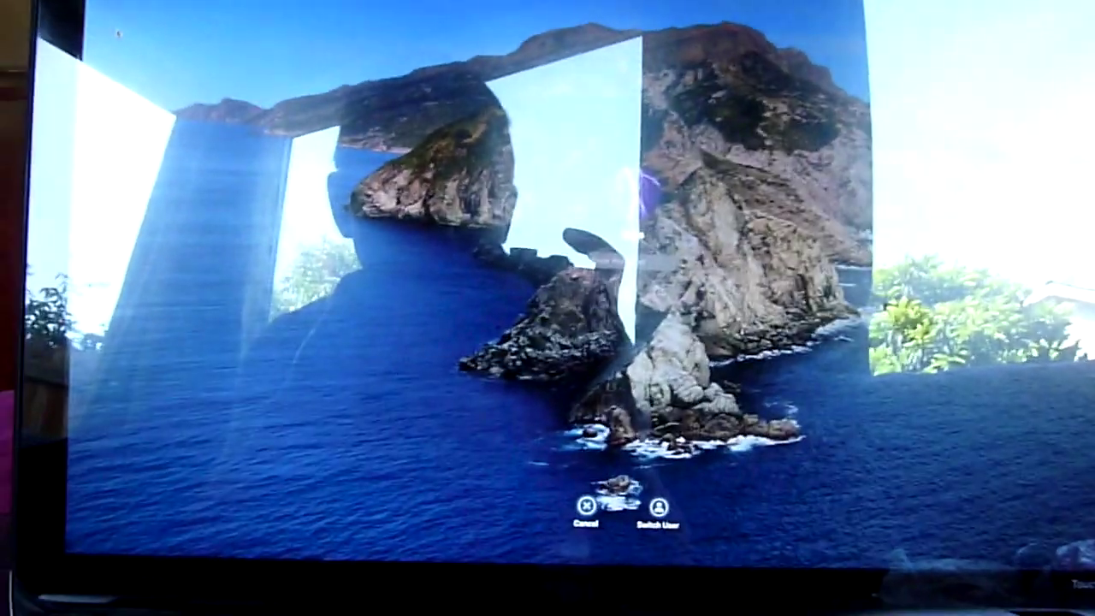
Unlock the Mac by entering the account password on the login screen.
text(••••)
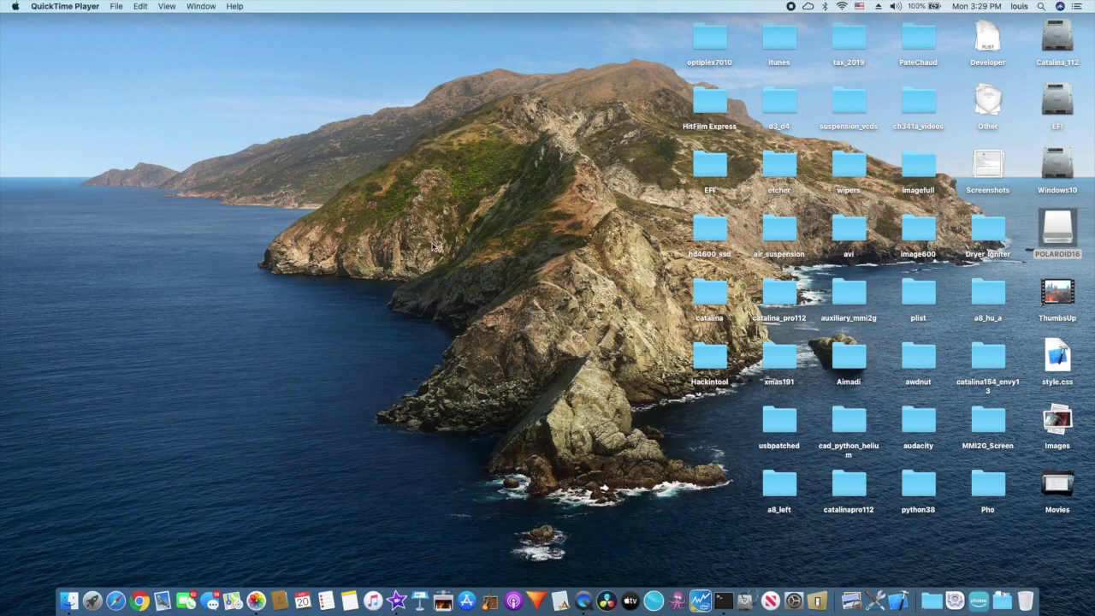
View the Mac's system overview for the macOS version and hardware details, and close it.
click(14, 11)
click(46, 20)
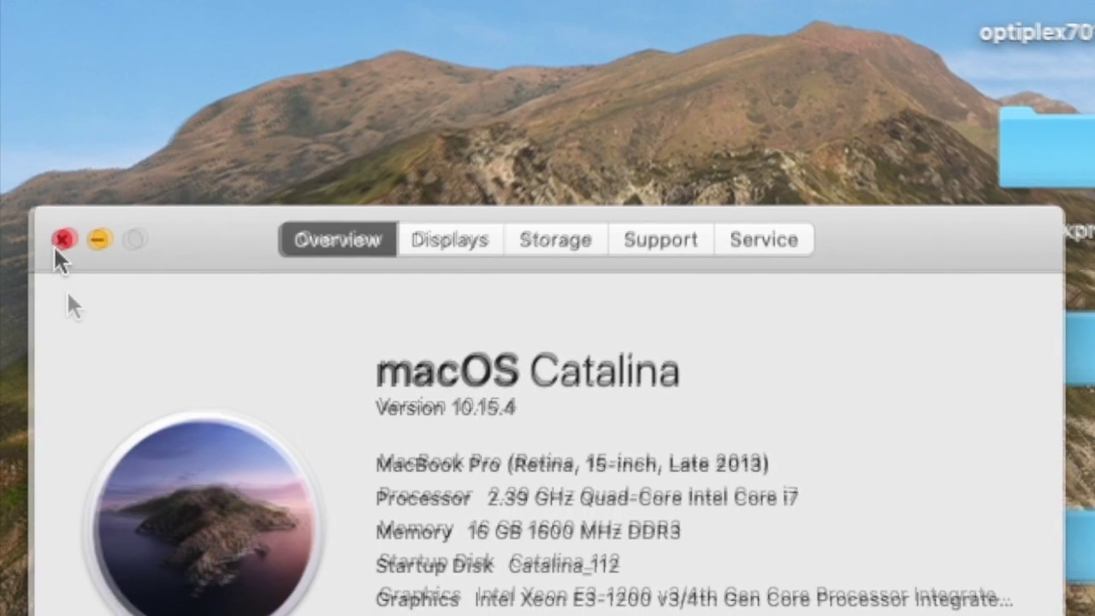
click(60, 242)
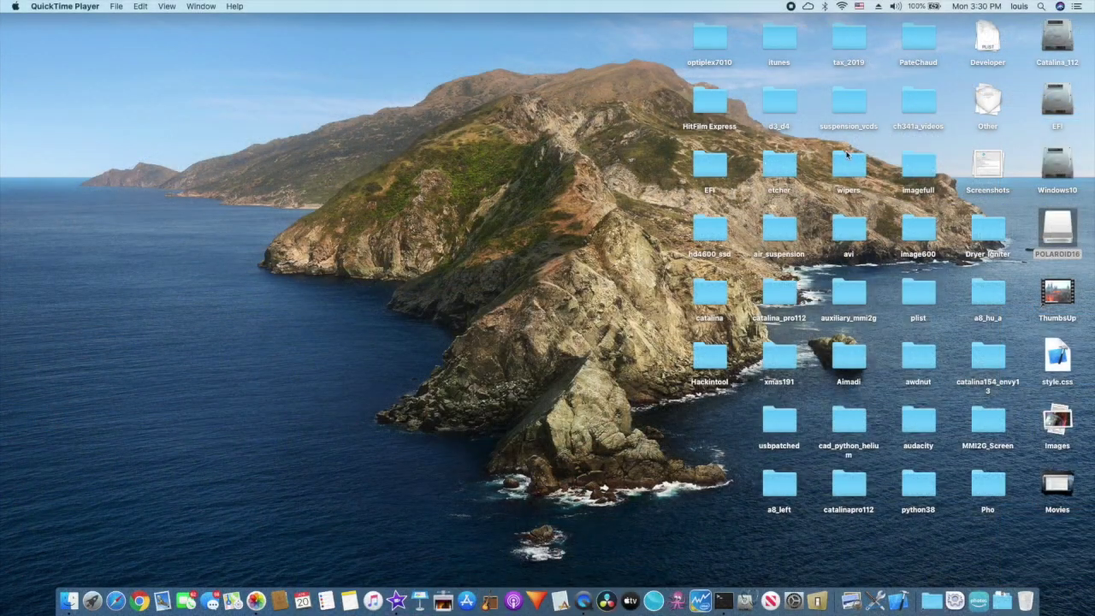
Open the EFI folder on the EFI volume.
double_click(1060, 106)
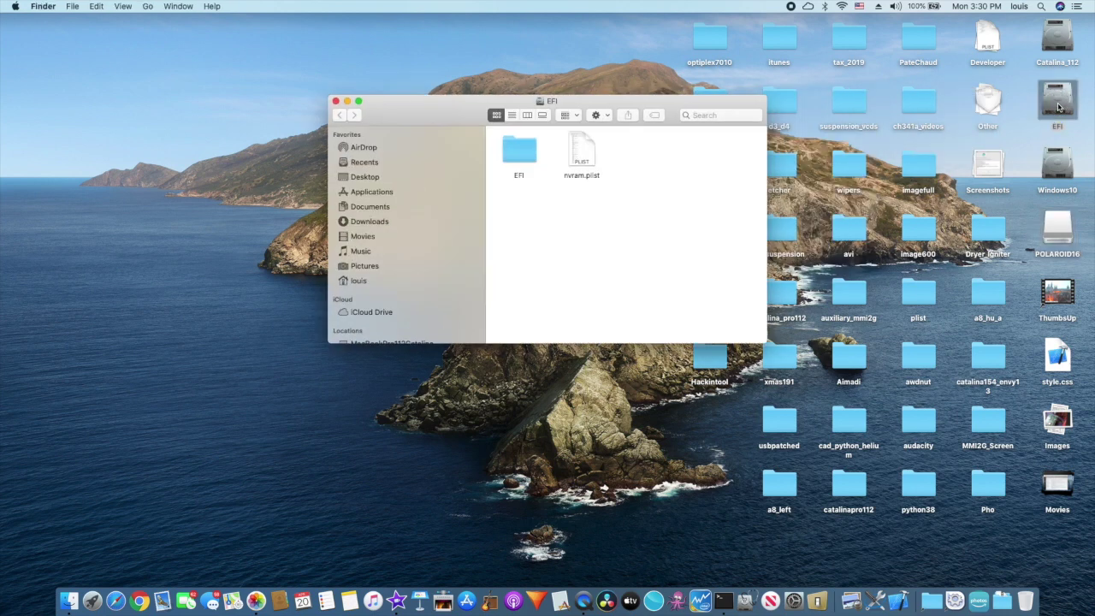
double_click(520, 152)
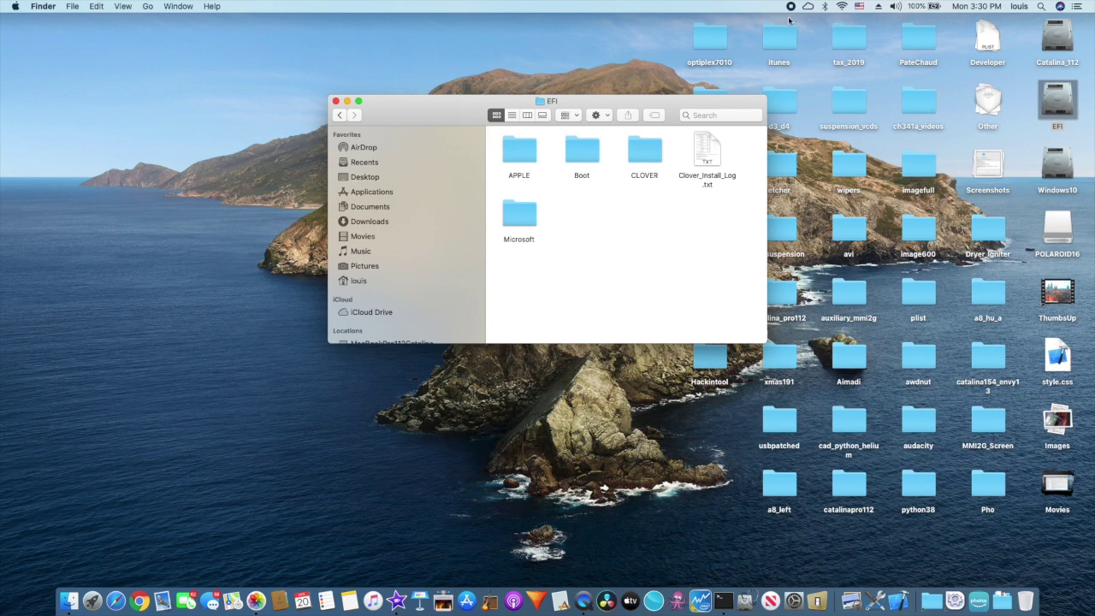
Check the sound volume control, and launch DPCIManager to inspect the audio device's codec entry.
click(897, 7)
click(978, 602)
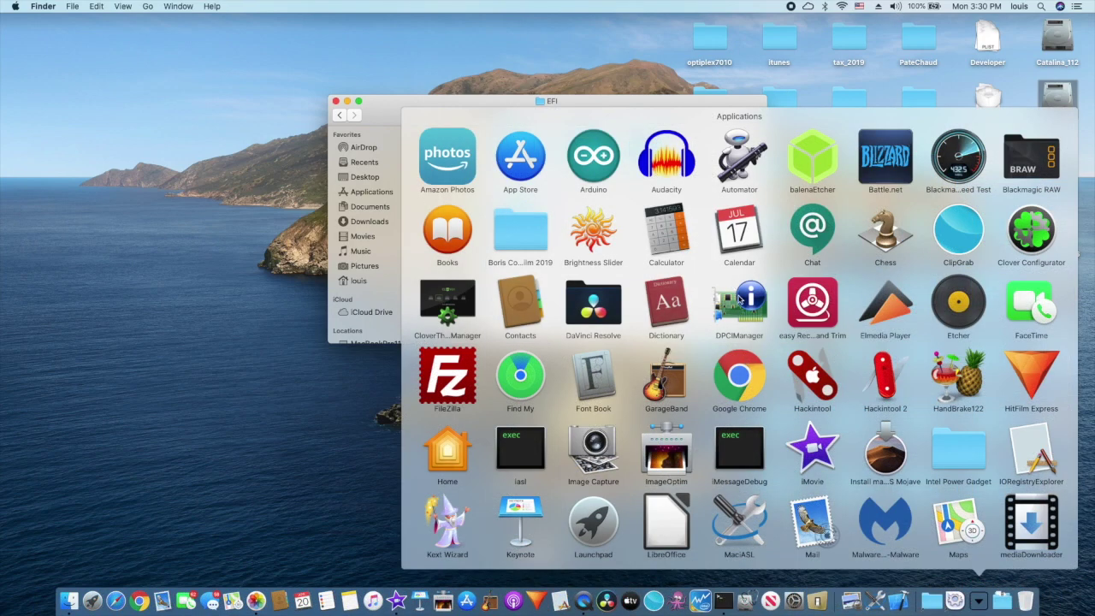
click(741, 299)
click(647, 350)
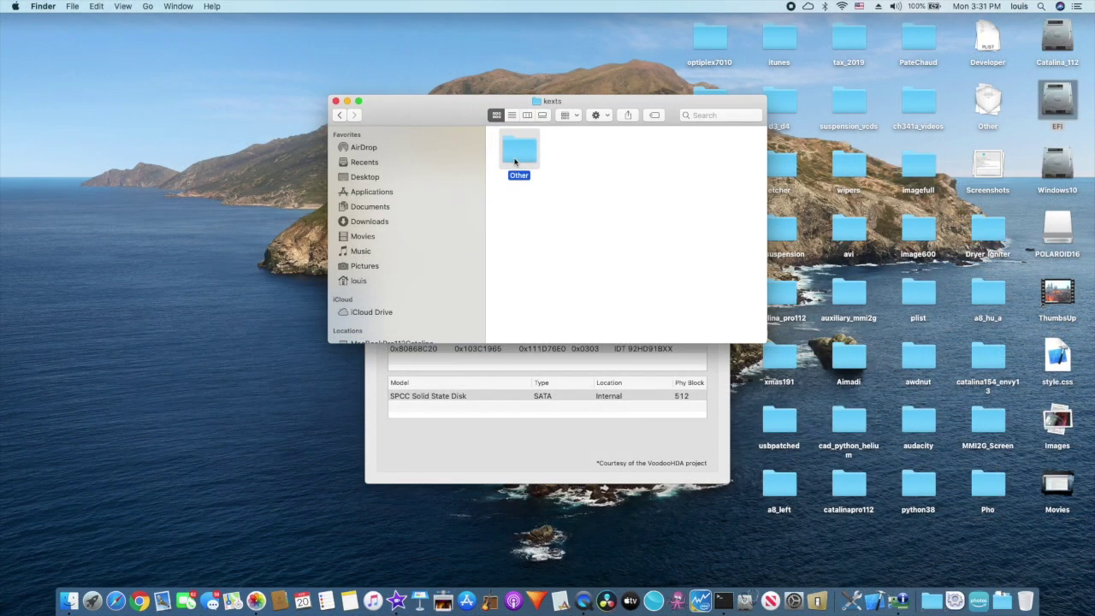
Open the Other folder inside the Clover kexts folder and look through its installed kexts.
double_click(516, 159)
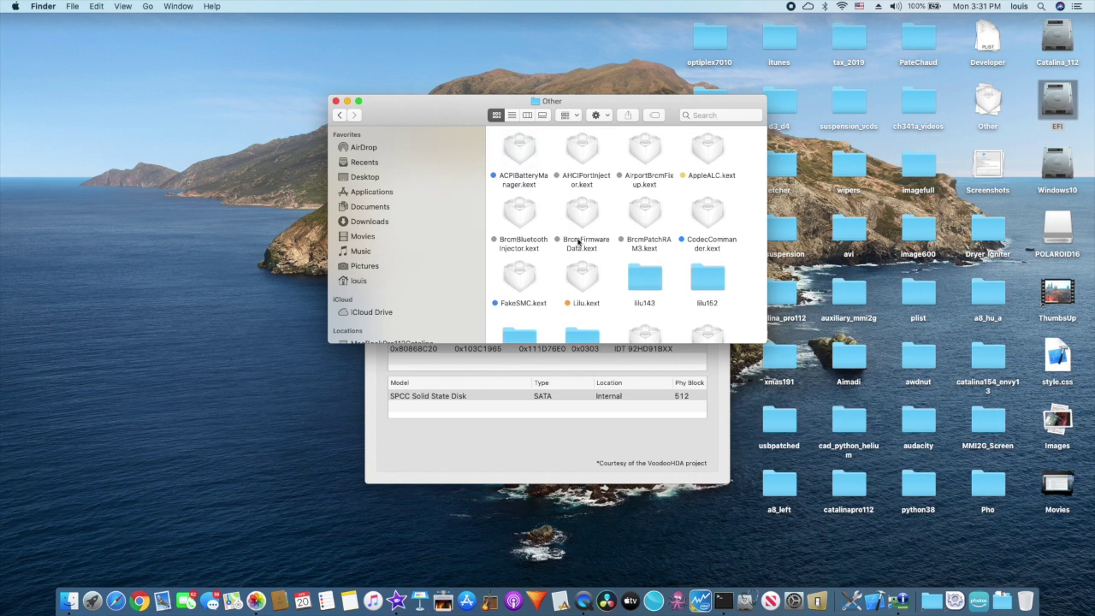
scroll(578, 242, down, 2)
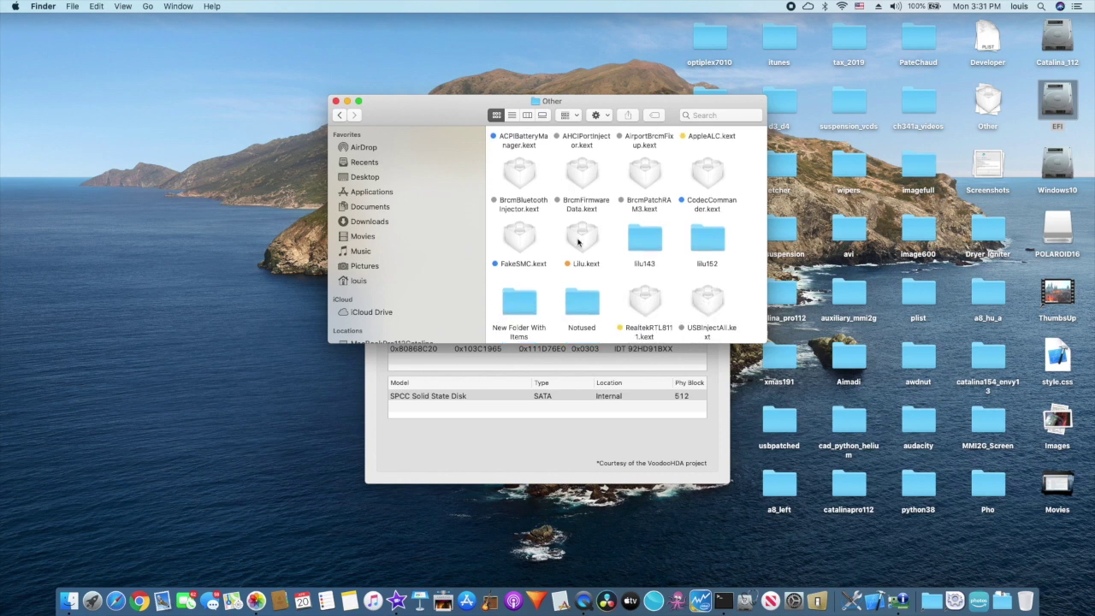
scroll(578, 242, up, 2)
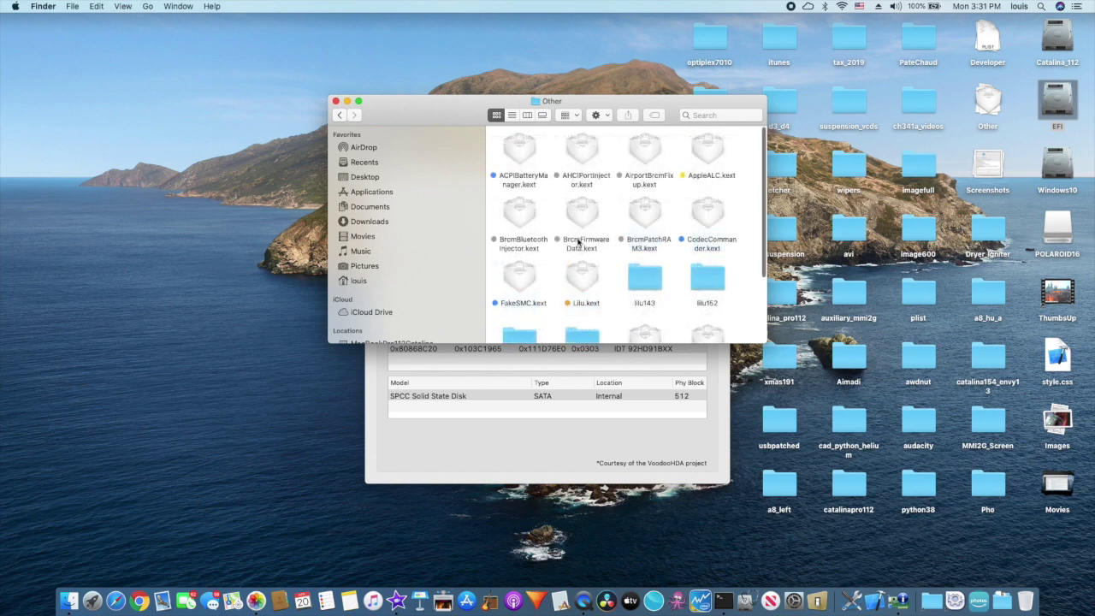
Check the file info of AppleALC.kext and Lilu.kext for their versions, closing each info window.
click(711, 150)
key(super+i)
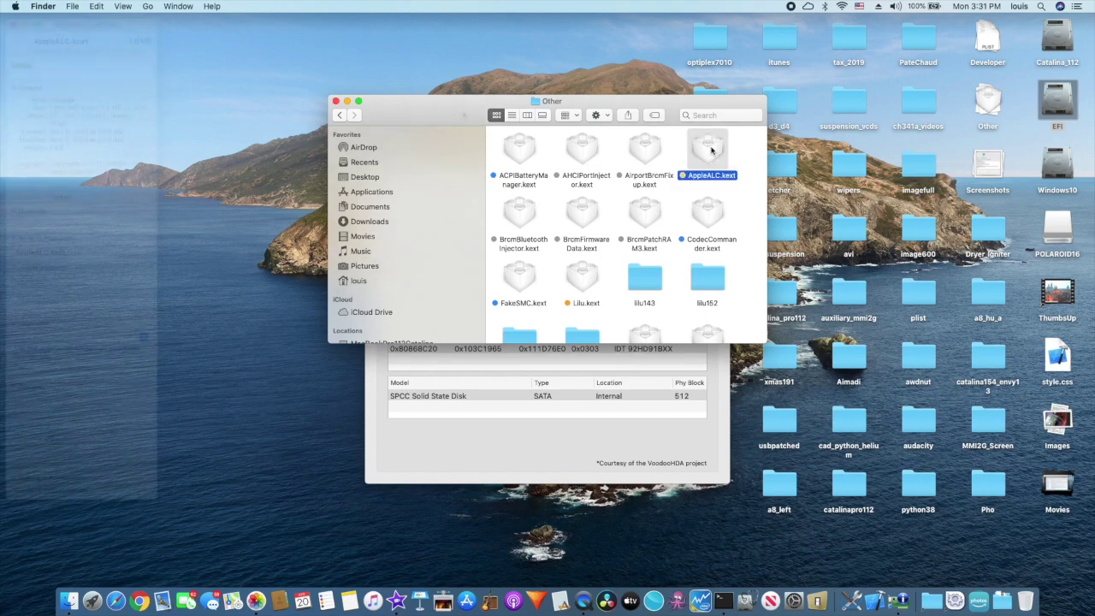
click(13, 25)
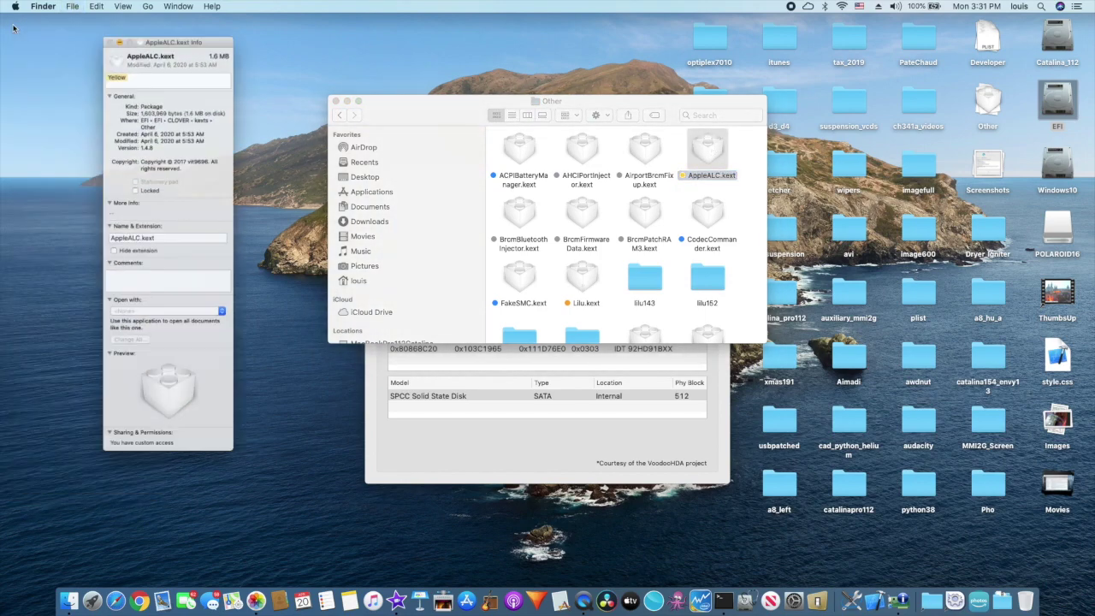
click(582, 282)
key(super+i)
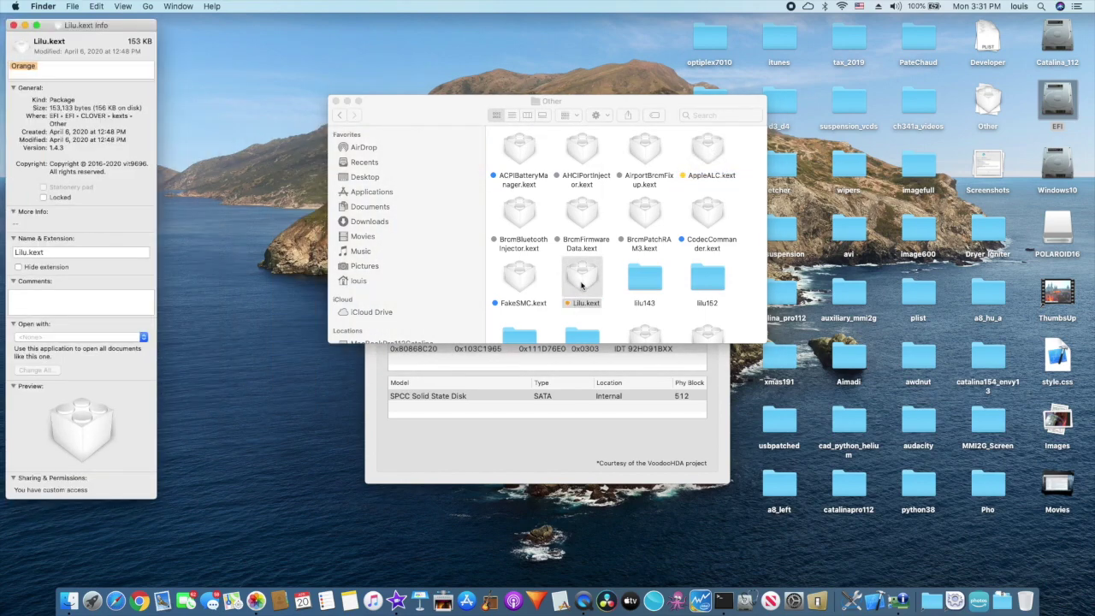
click(13, 25)
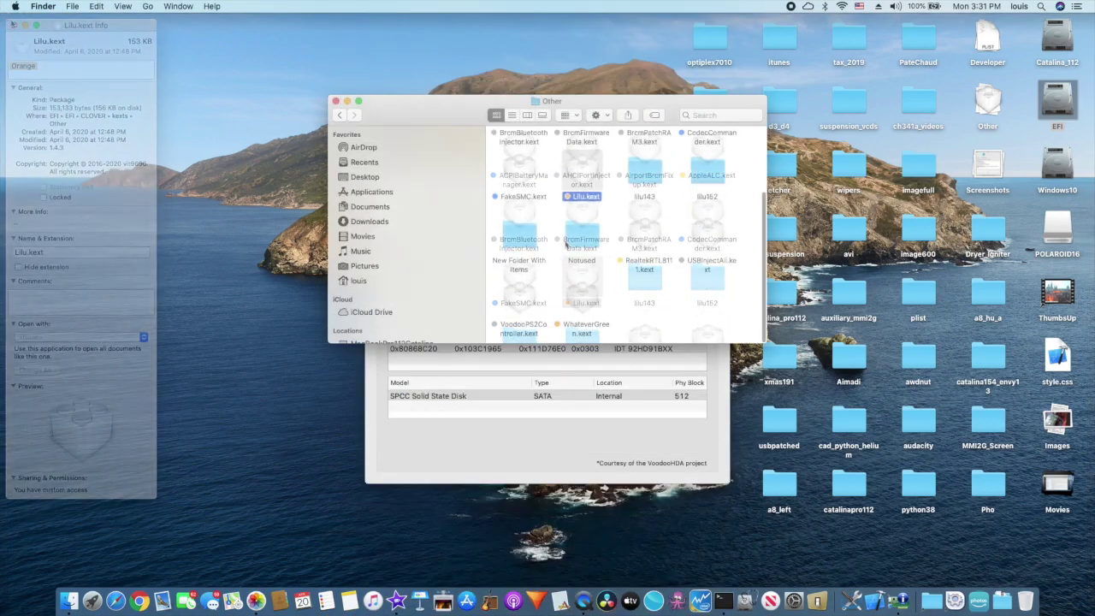
Check the file info of WhateverGreen.kext for its version and close the info window.
scroll(589, 306, down, 3)
click(585, 301)
key(super+i)
click(13, 25)
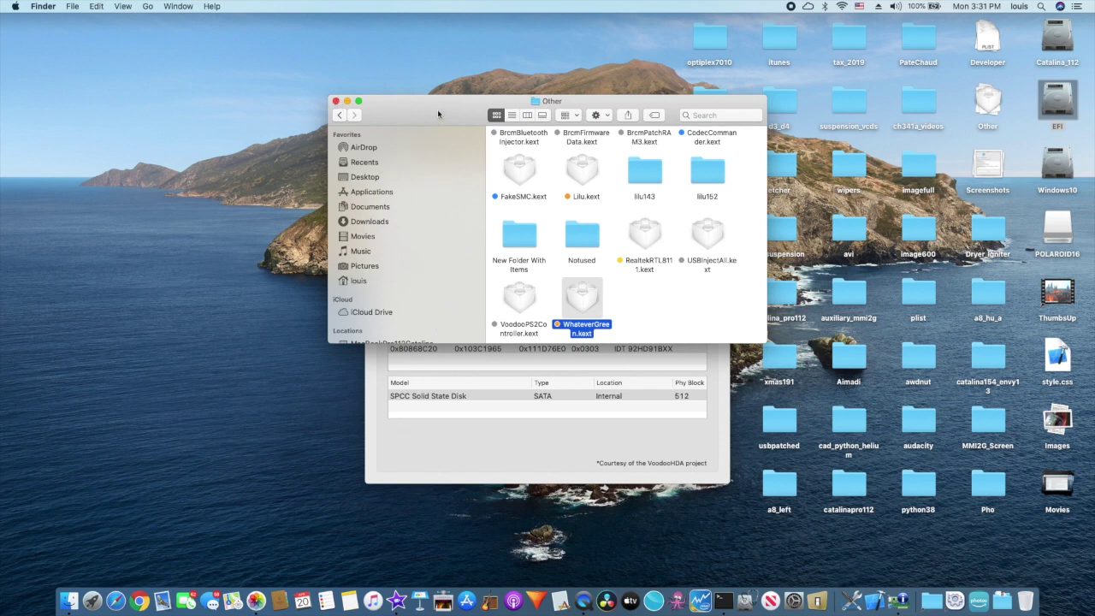
Move the Finder window aside, return to the CLOVER folder and open config.plist.
drag(437, 108, 310, 54)
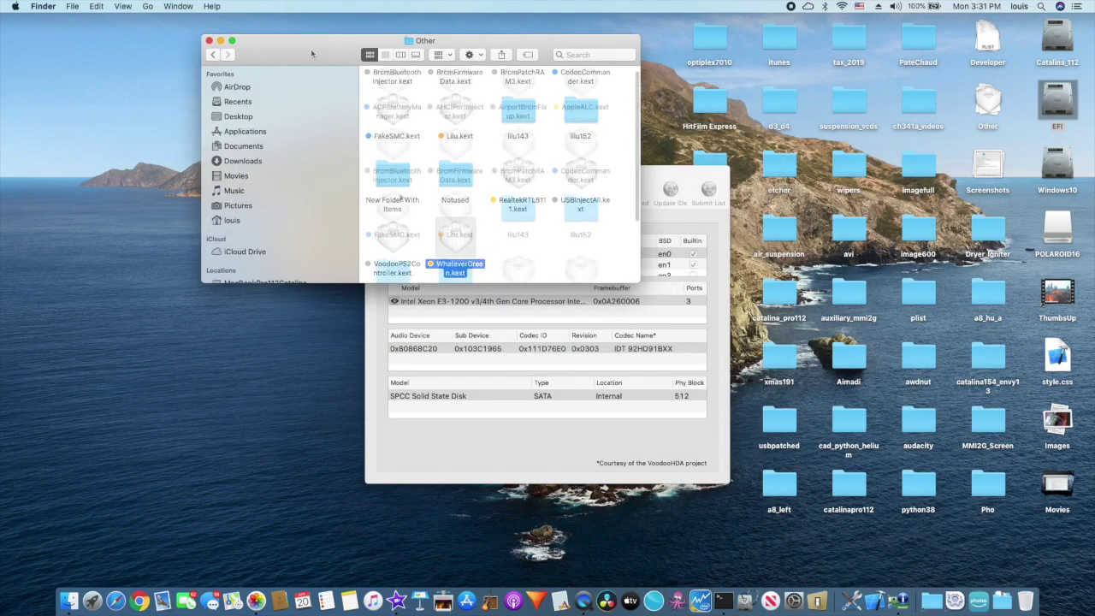
click(212, 54)
scroll(436, 186, up, 2)
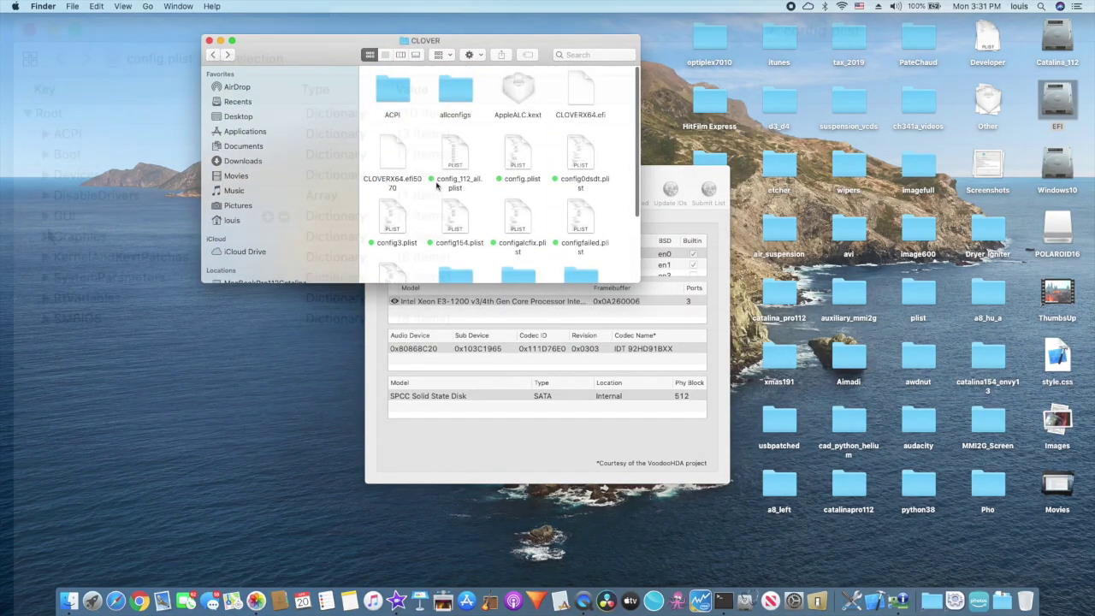
double_click(520, 158)
Expand PciRoot(0x0)/Pci(0x1b,0x0) under Devices > Properties and examine its No-hda-gfx and layout-id entries.
click(46, 176)
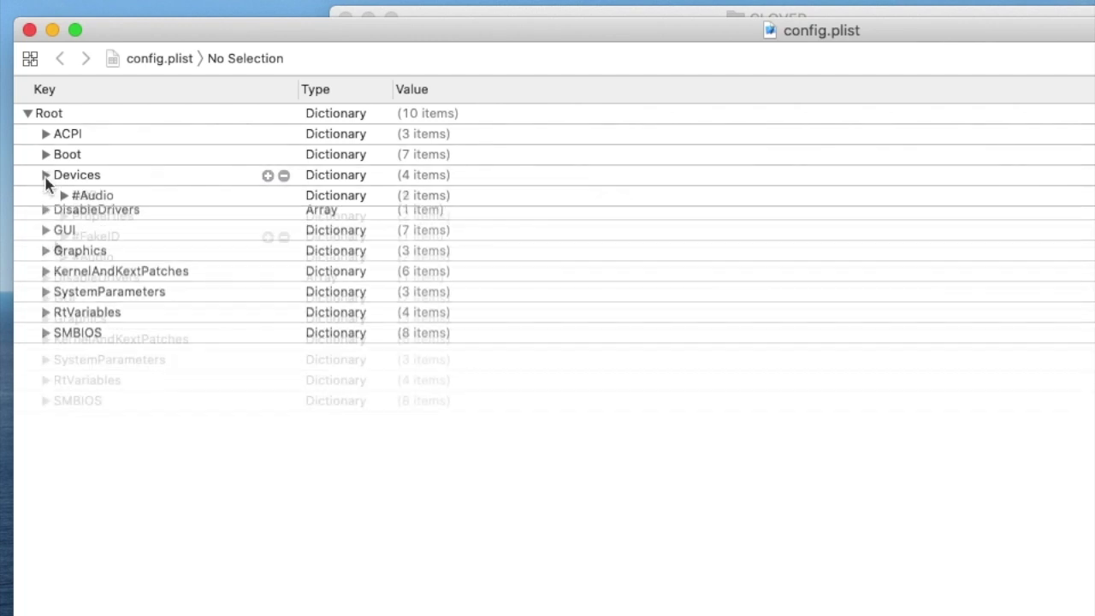
click(64, 216)
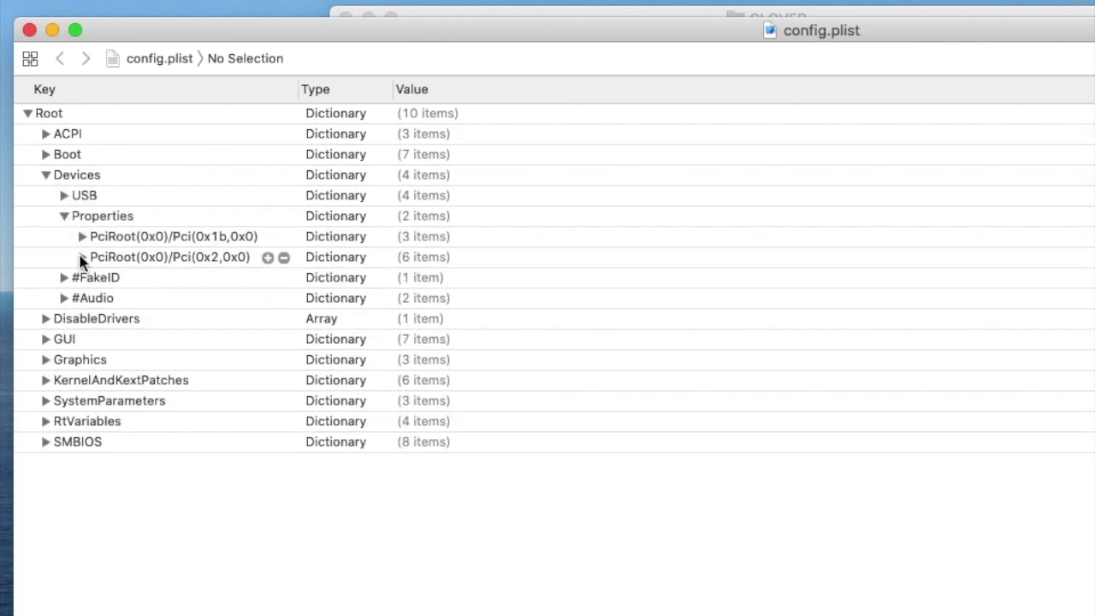
click(82, 237)
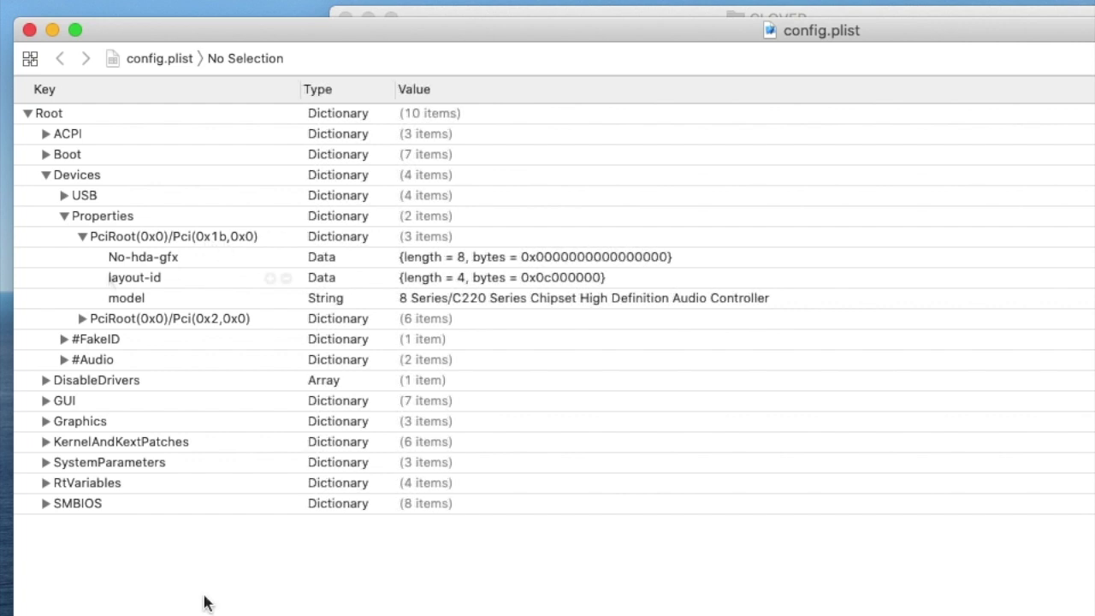
click(57, 257)
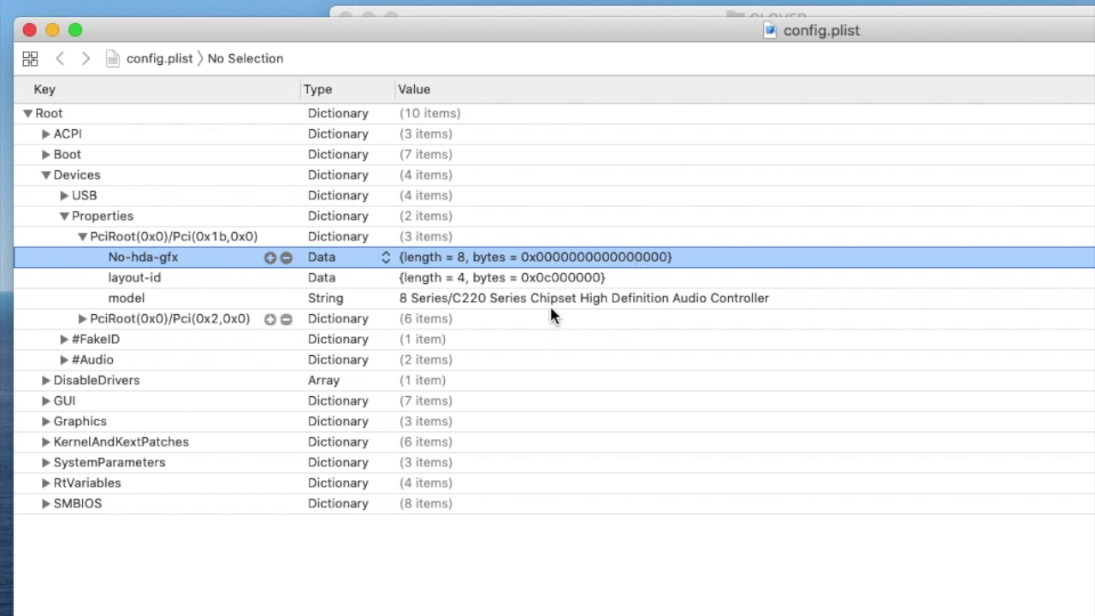
click(571, 283)
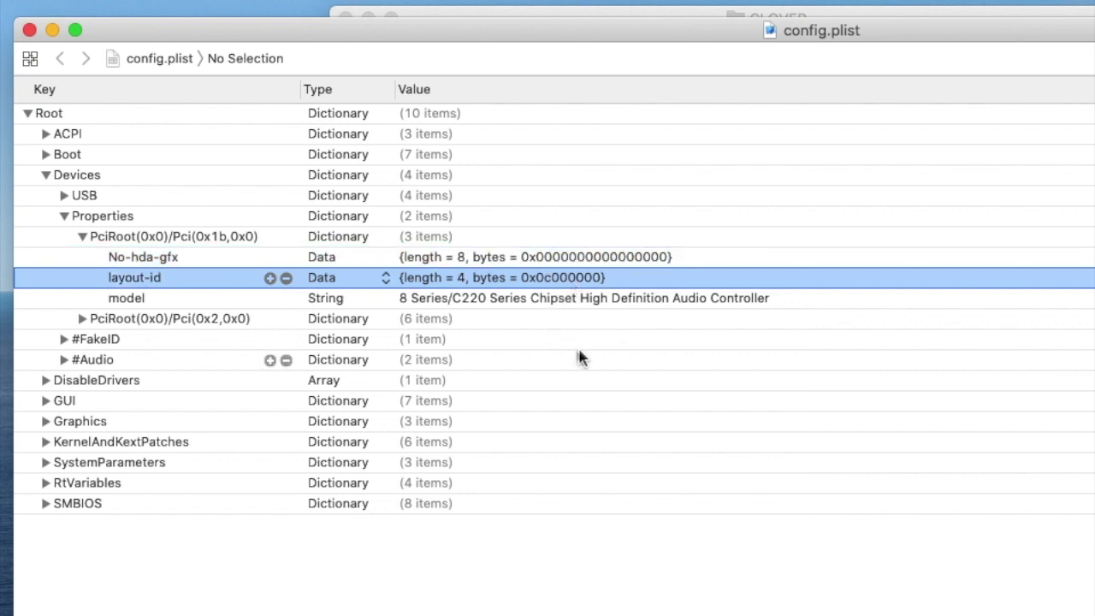
click(72, 252)
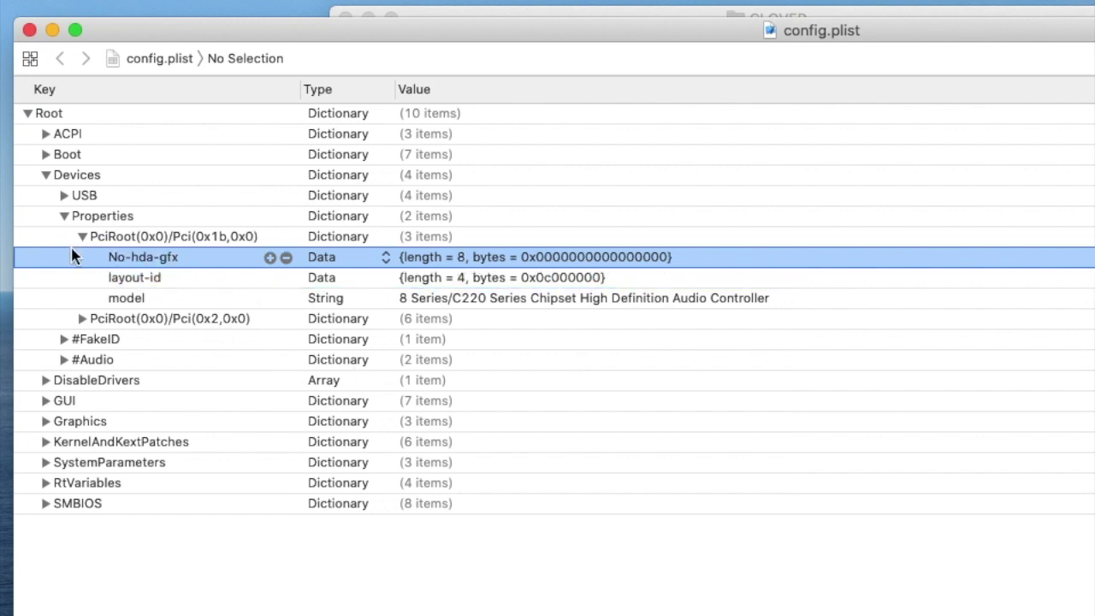
Set MatchOS to 10.15.4 for the Catalina ALC wake fix in KernelAndKextPatches > KernelToPatch > Item 0.
click(45, 441)
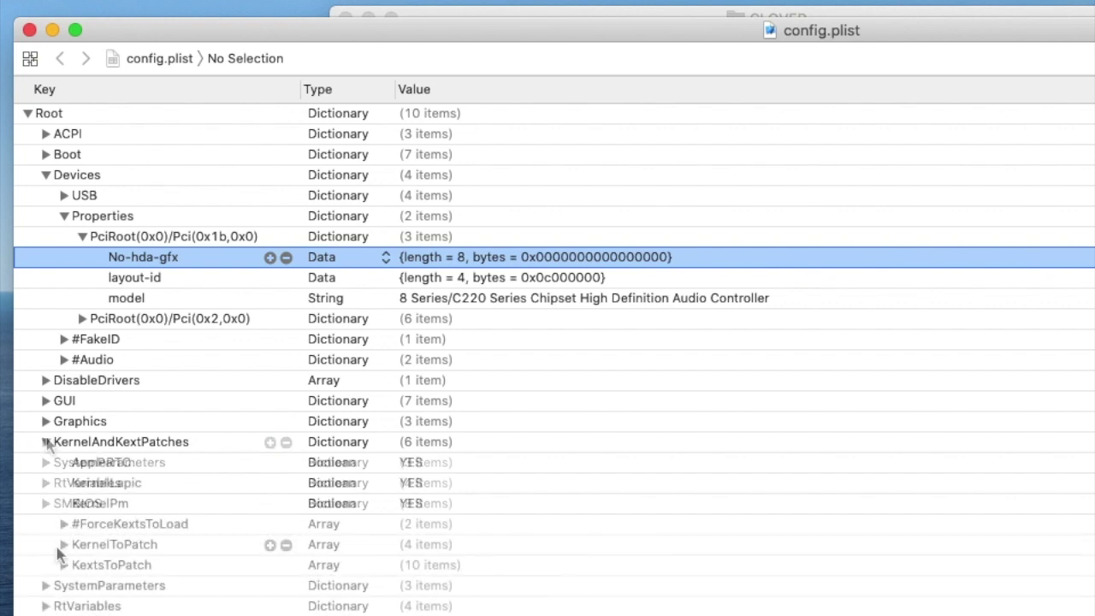
click(64, 545)
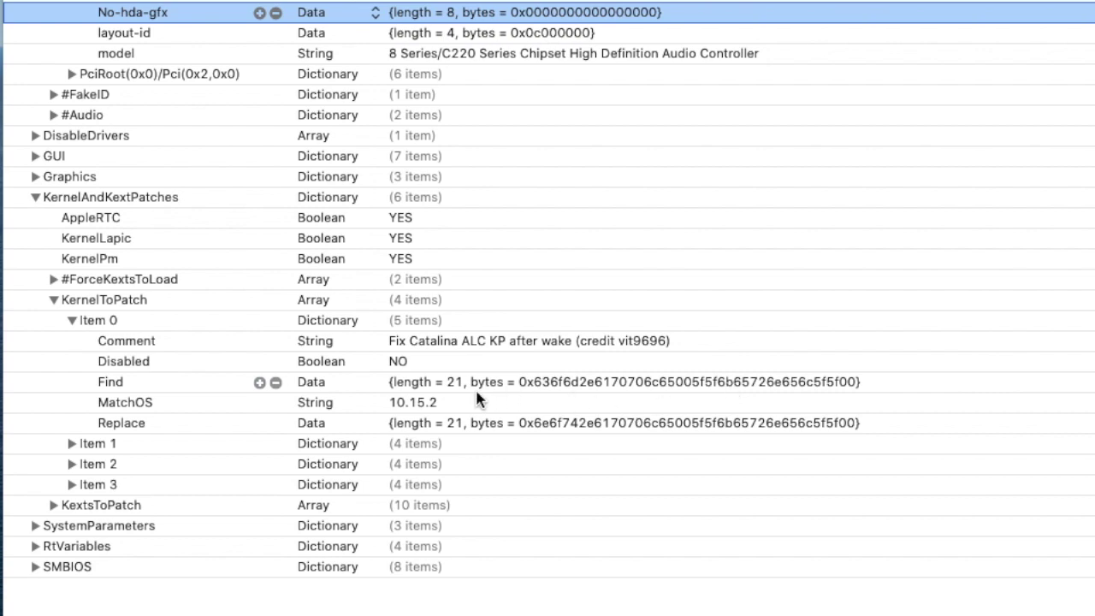
click(435, 402)
click(438, 402)
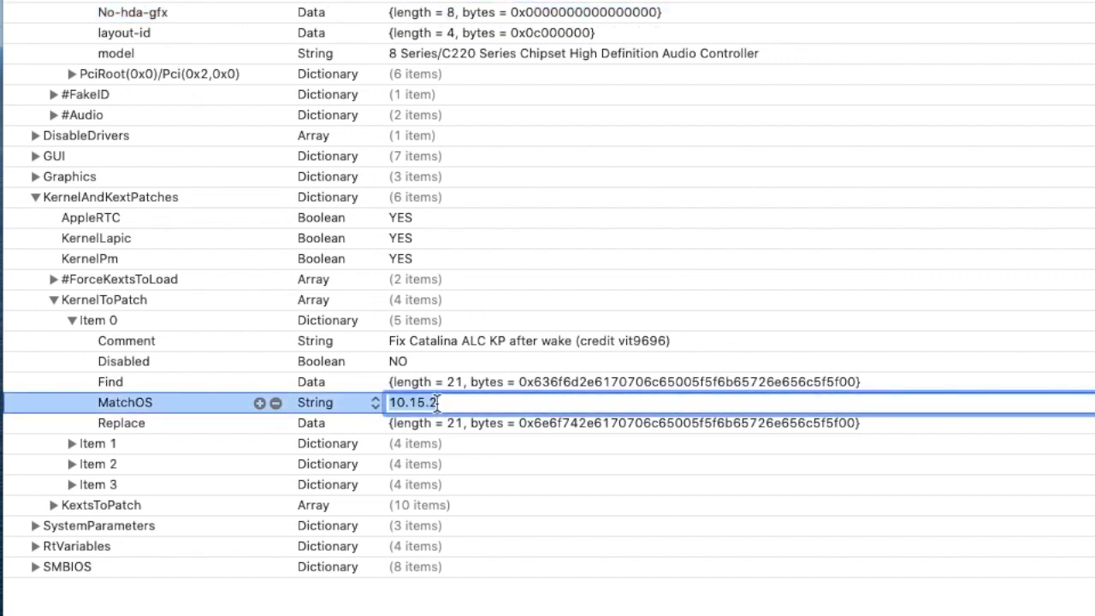
click(439, 402)
key(BackSpace)
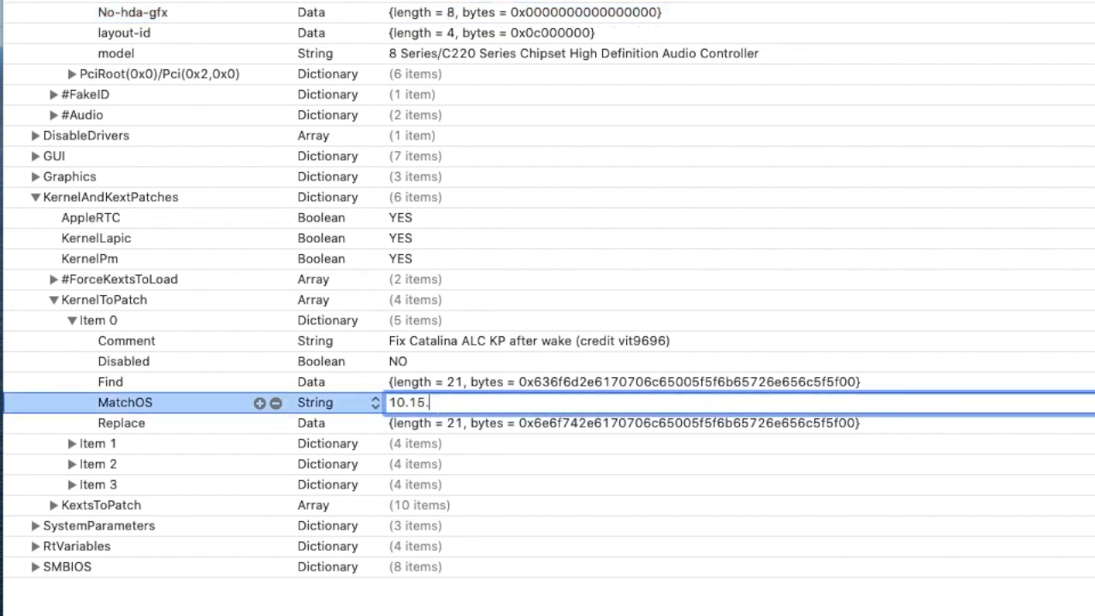
text(4)
key(Return)
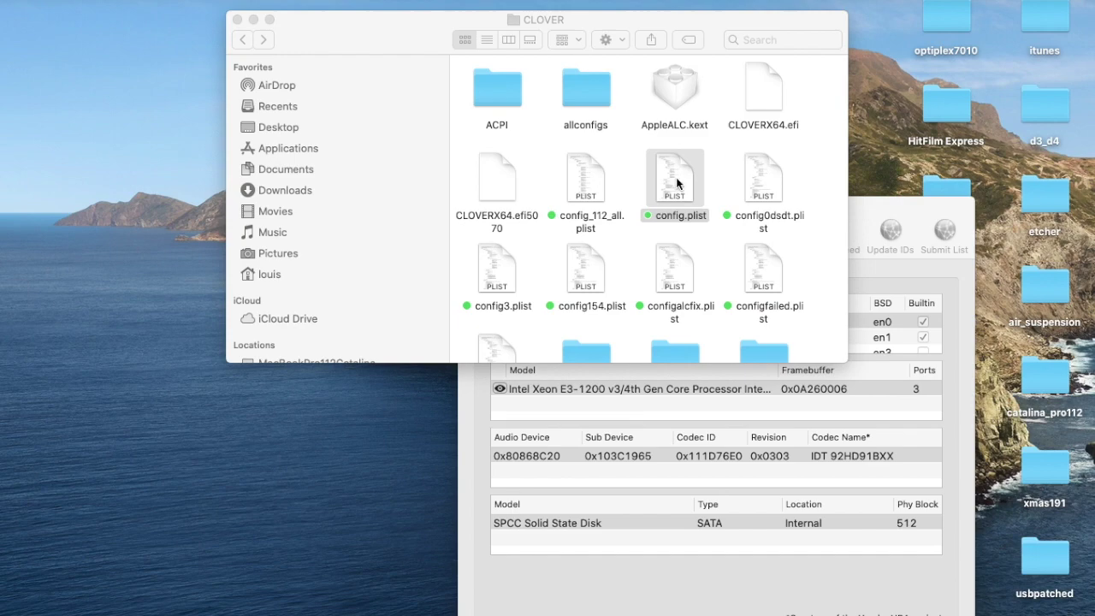
Open config.plist in the Tincta text editor and highlight the No-hda-gfx key with its data line.
right_click(677, 182)
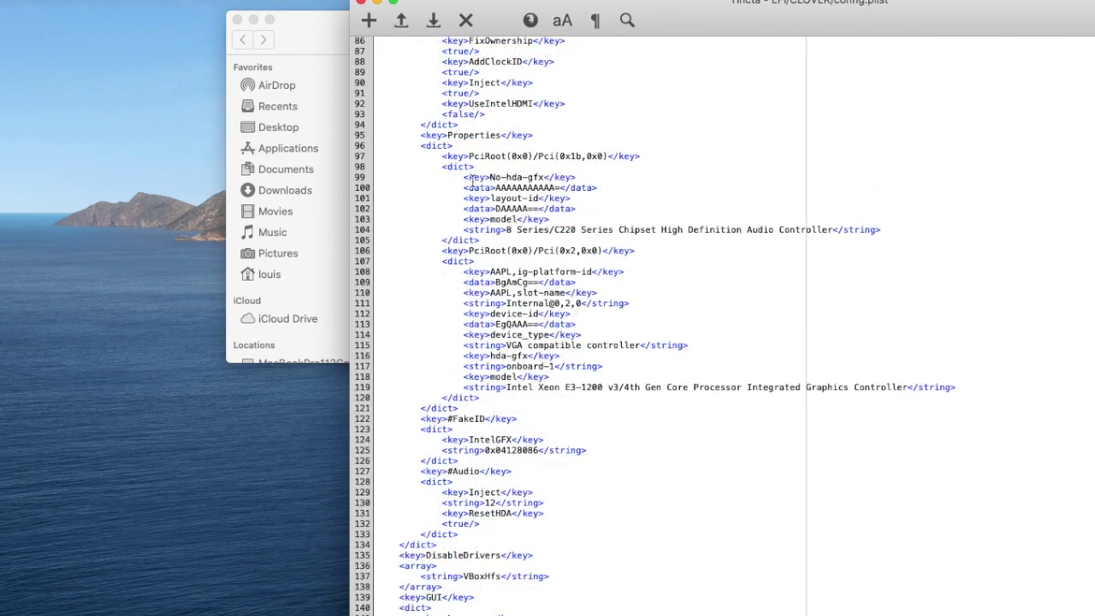
drag(466, 177, 608, 188)
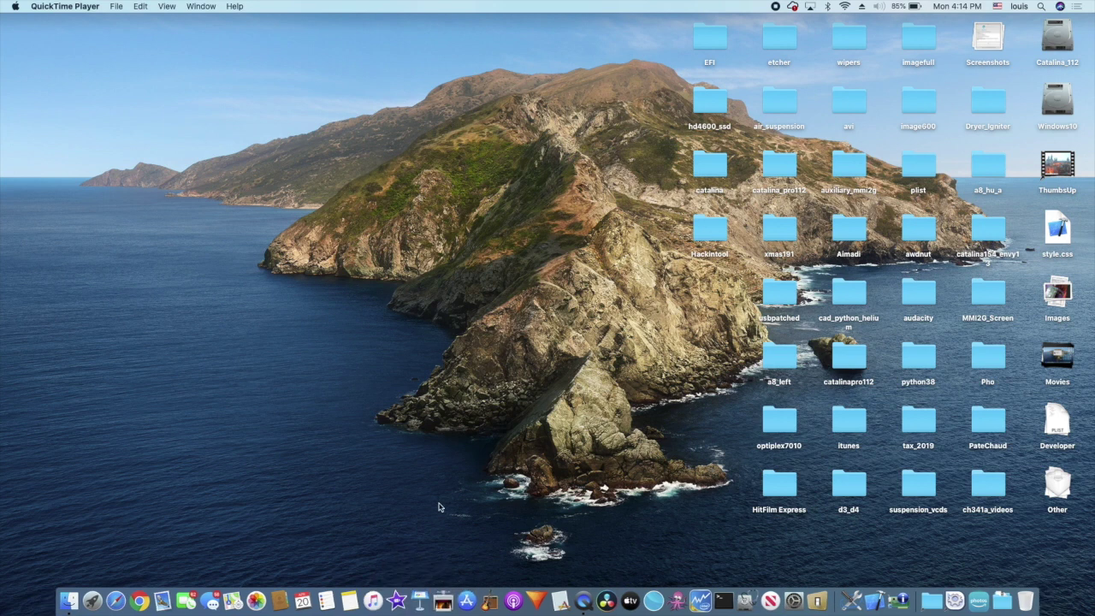
Preview the create_mojave_installer.mov recording from the desktop's Movies stack and close the preview.
click(880, 7)
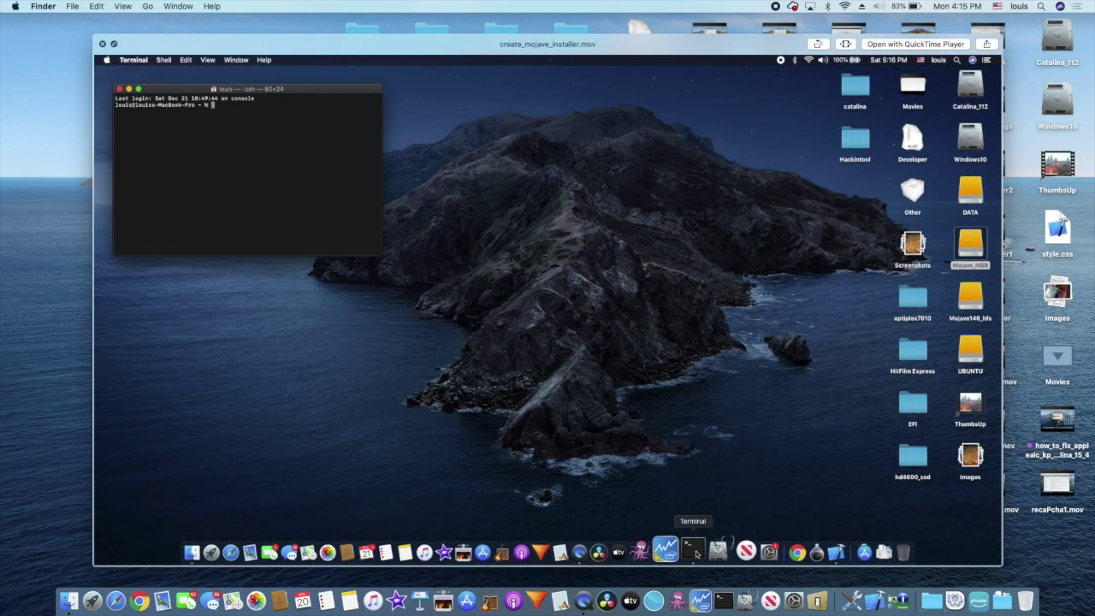
click(102, 44)
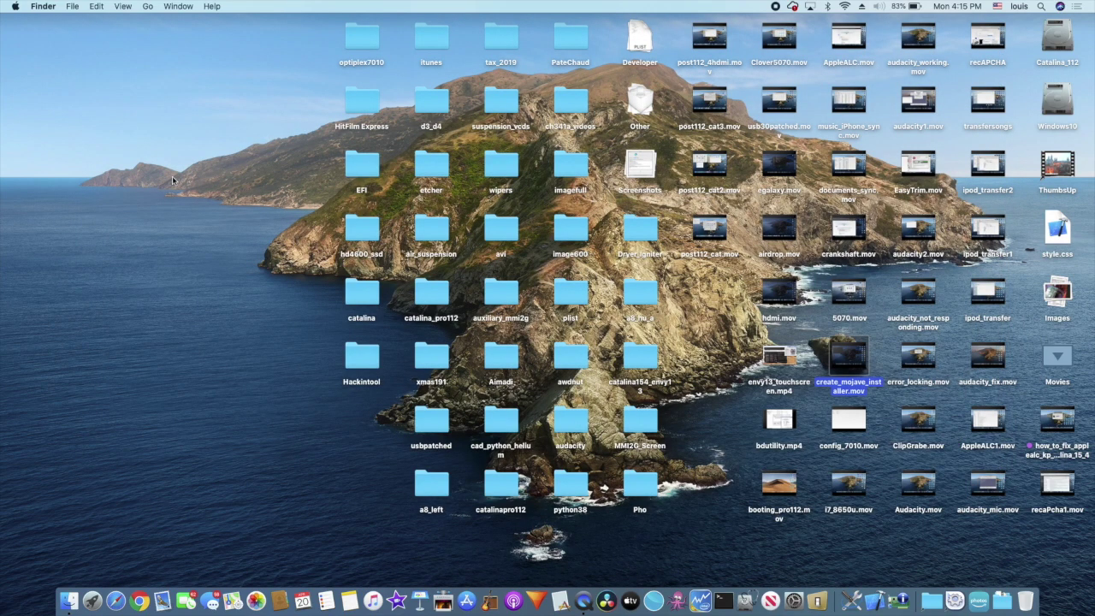